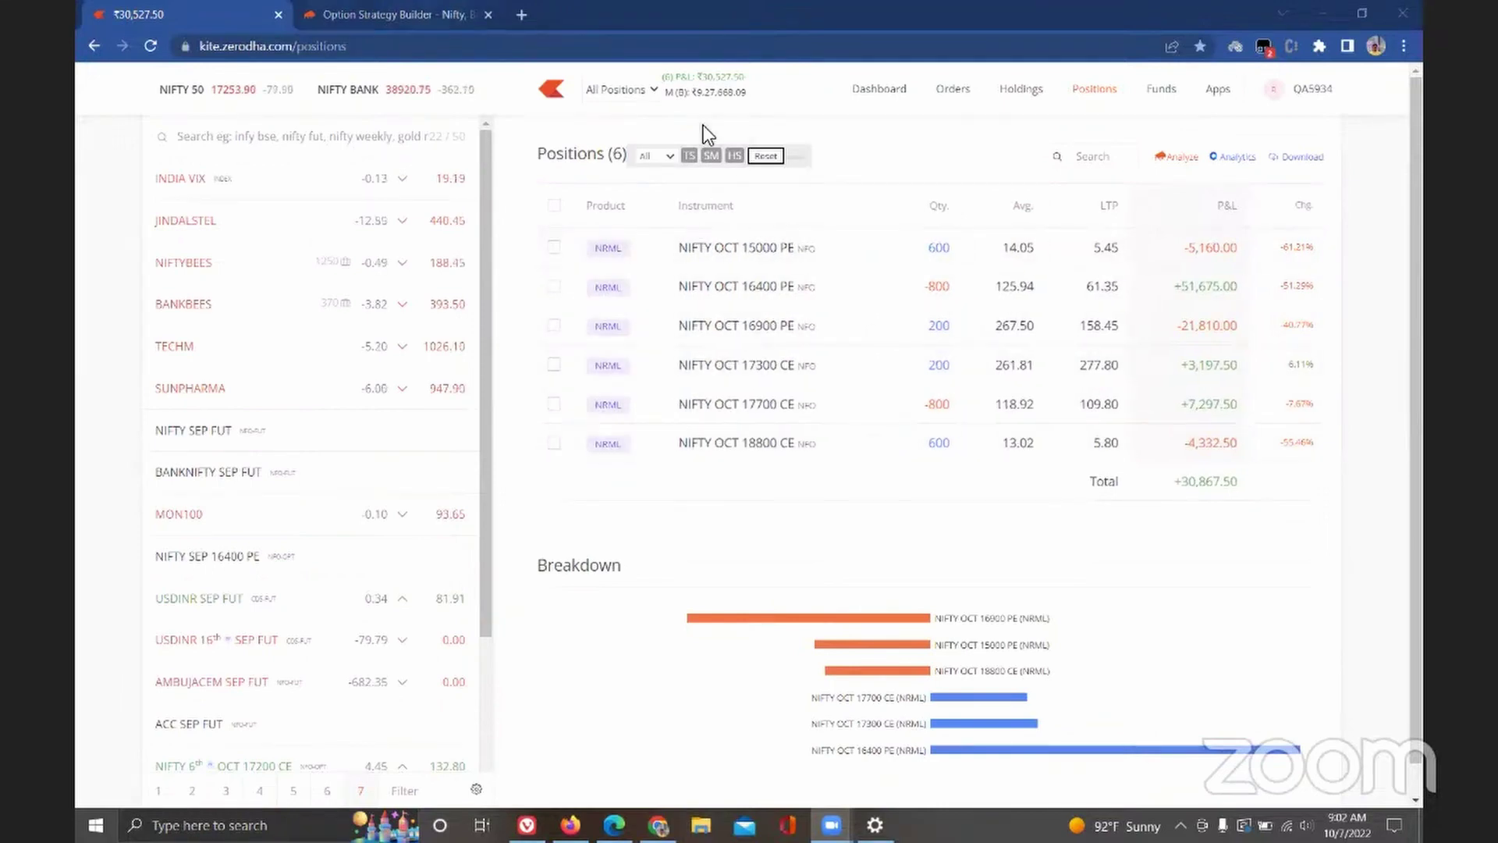
# Switch to the Sensibull Option Strategy Builder tab showing the six-leg NIFTY payoff graph
pyautogui.click(427, 11)
pyautogui.moveTo(1144, 466)
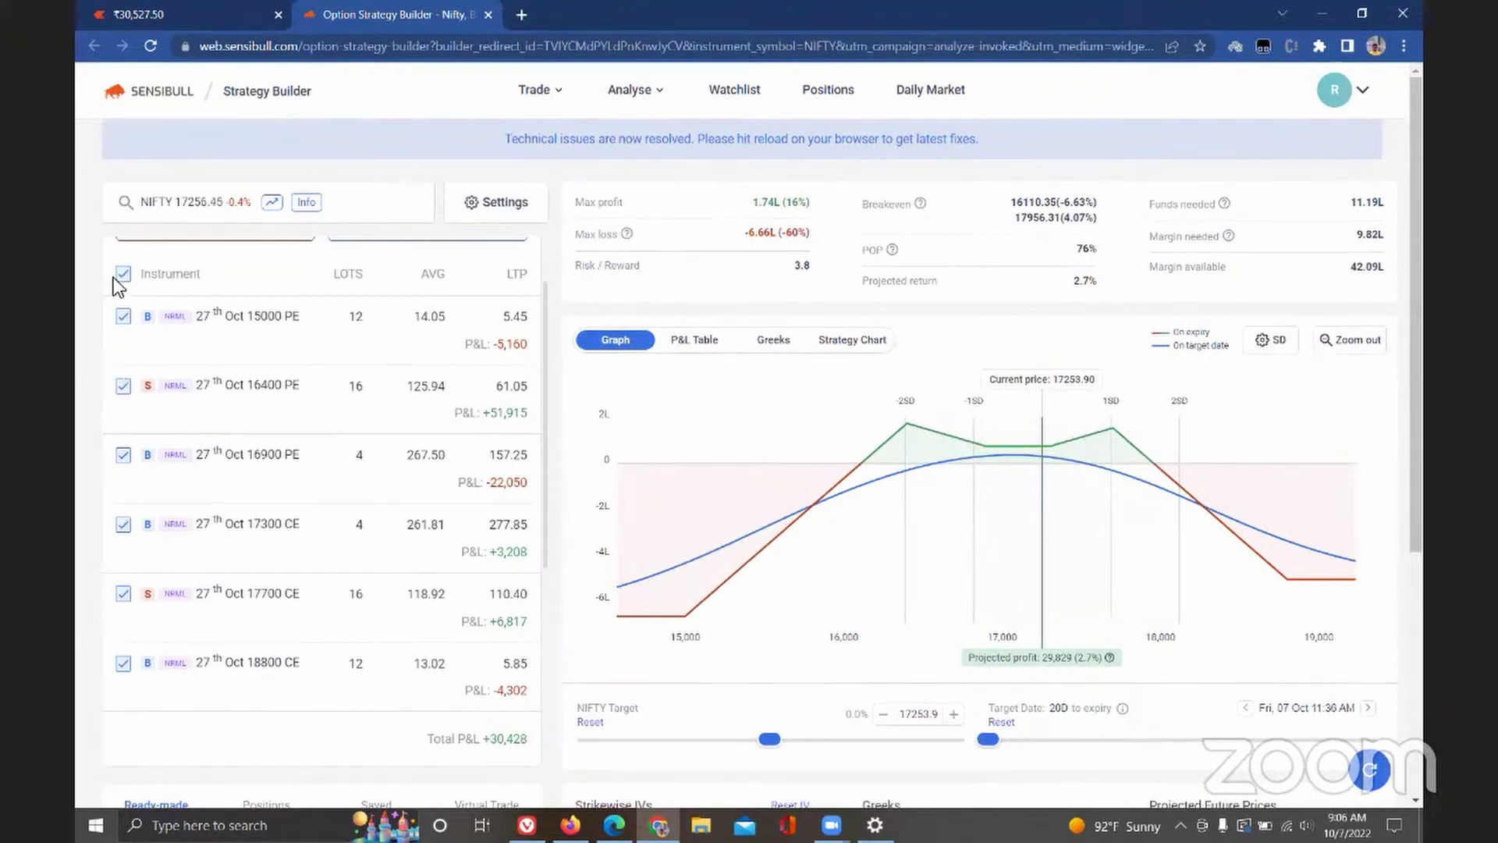
# Exclude the 17300, 17700 and 18800 CE legs so only the puts are plotted
pyautogui.click(122, 525)
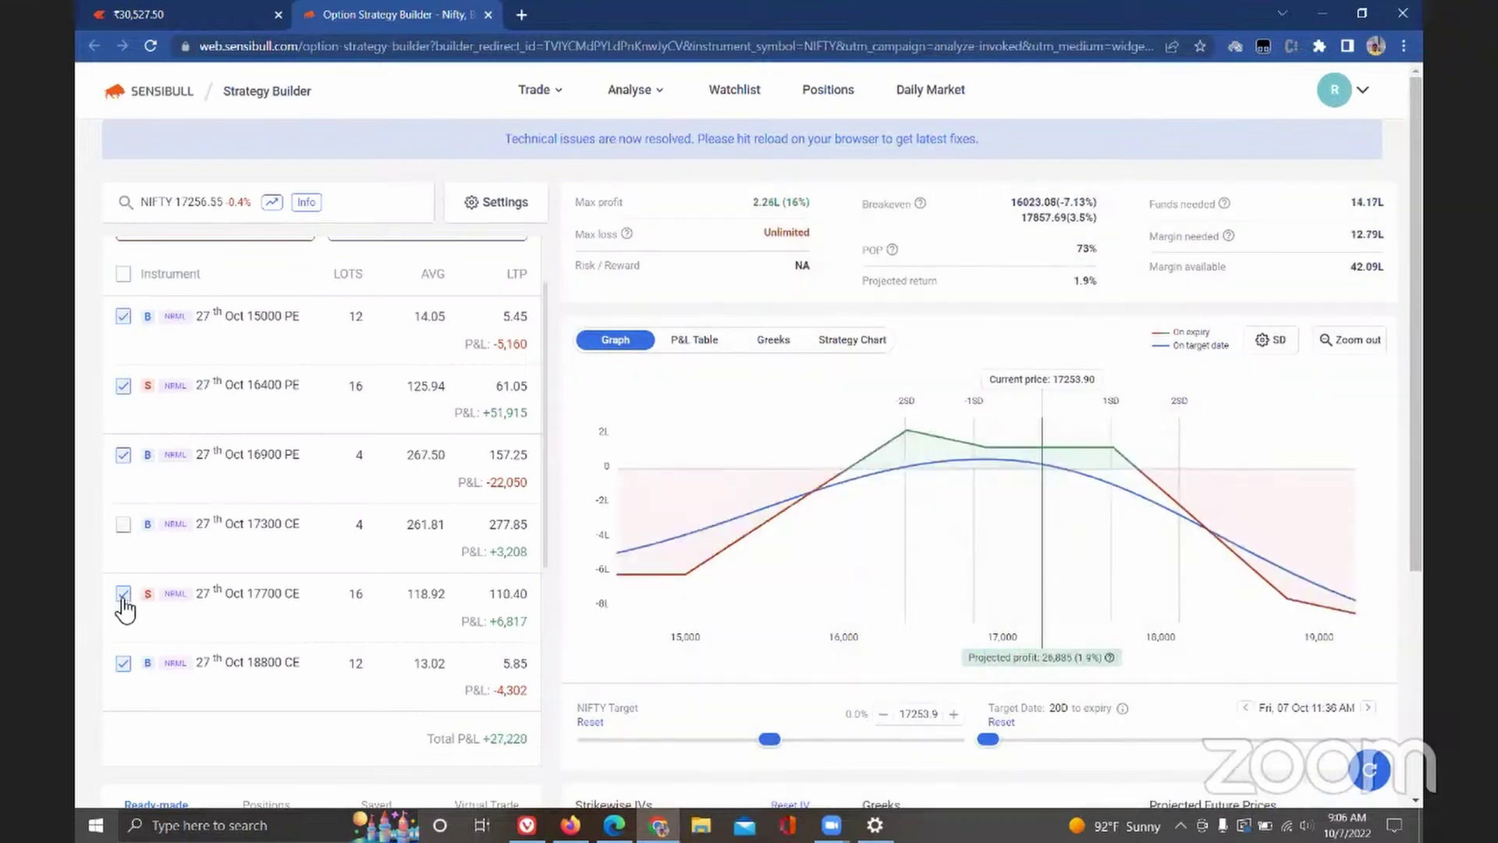
pyautogui.click(123, 596)
pyautogui.click(122, 664)
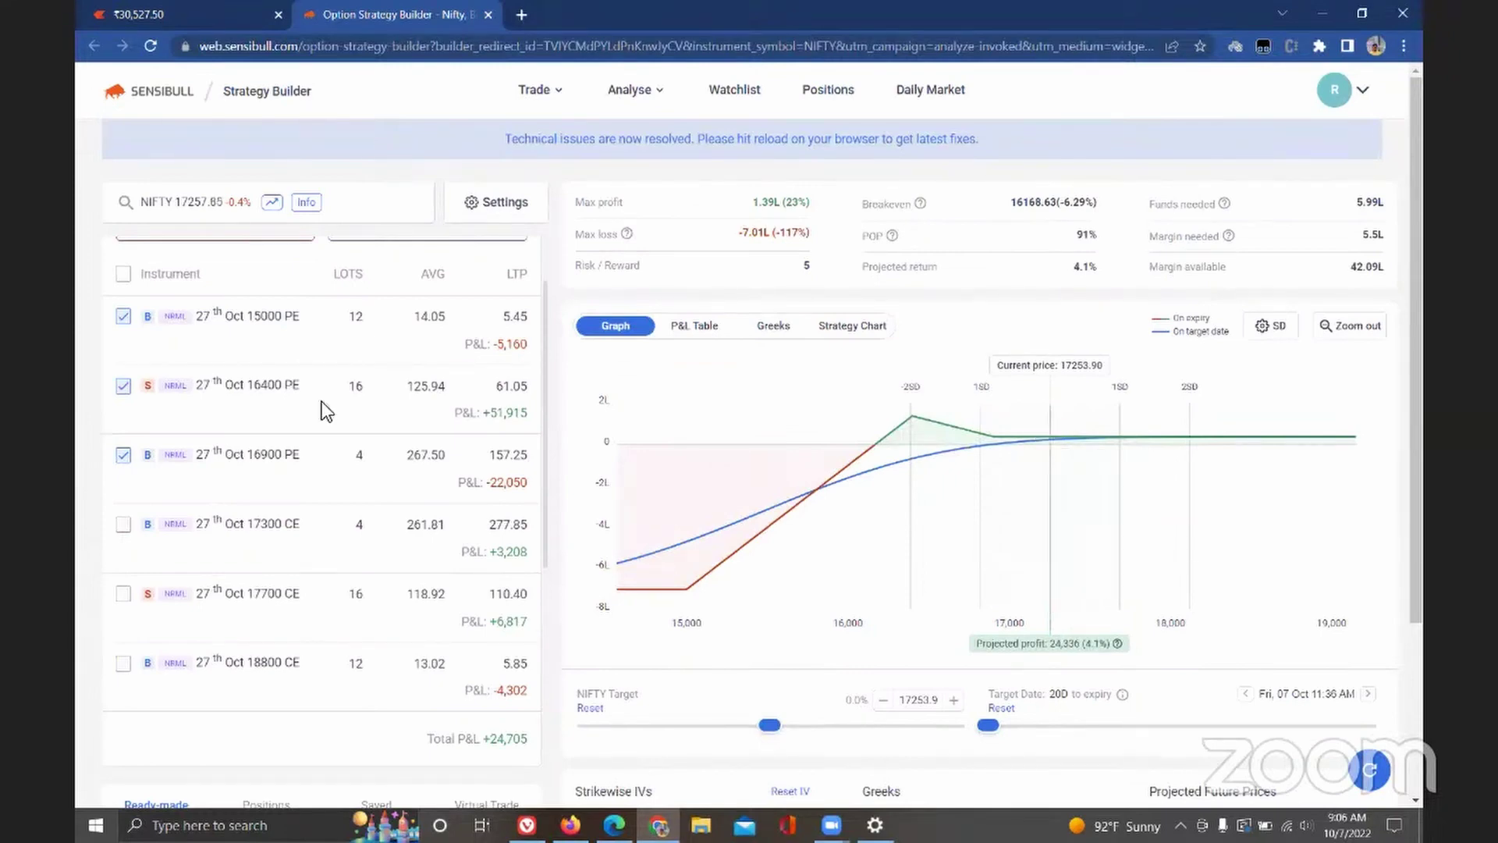
# Exclude the 15000, 16400 and 16900 PE legs and re-include the 17300 and 17700 CE legs
pyautogui.click(124, 316)
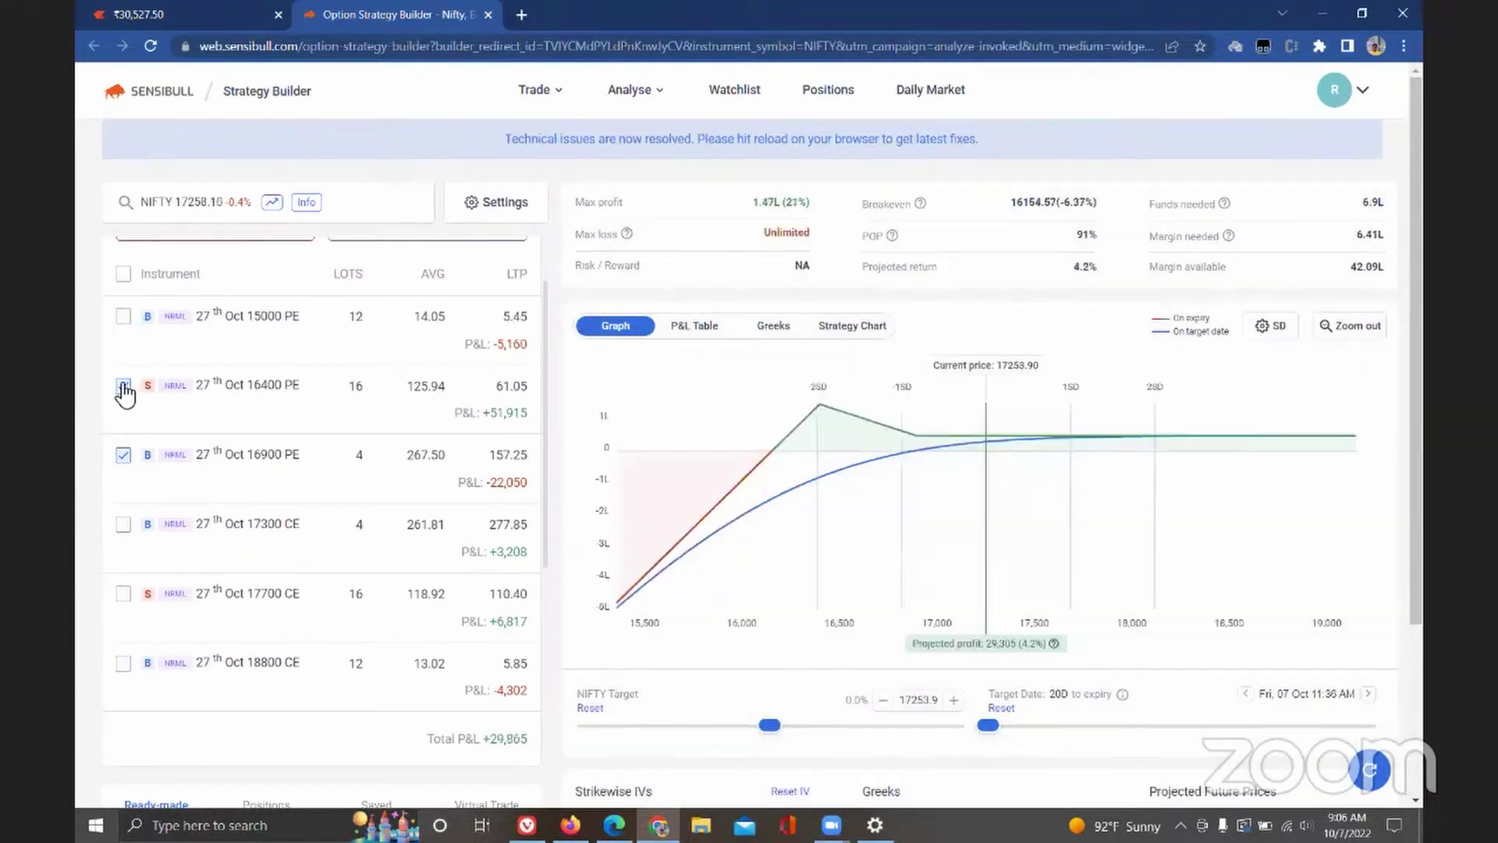
pyautogui.click(123, 386)
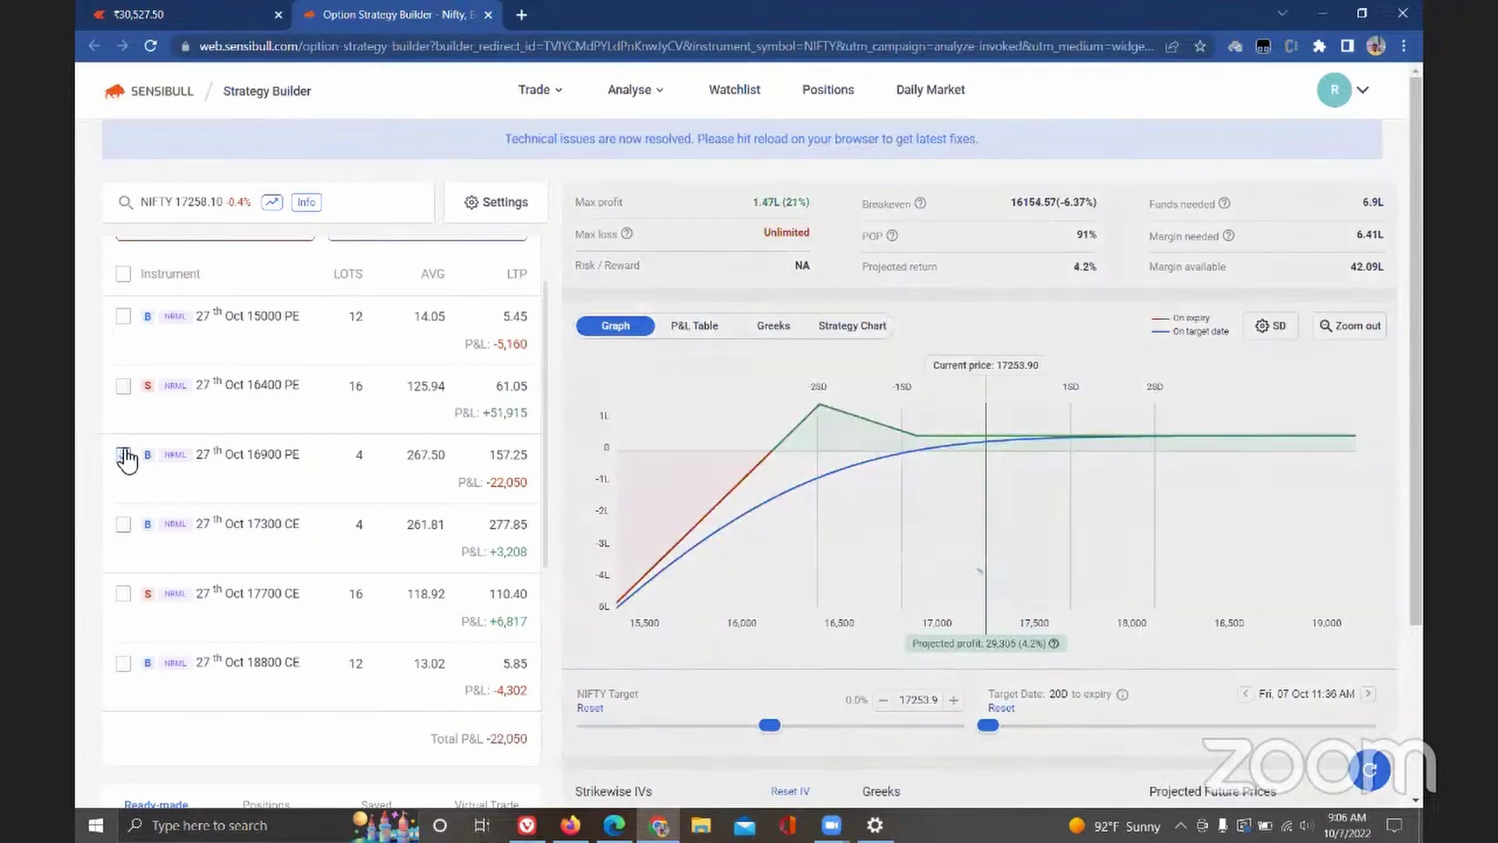
pyautogui.click(123, 455)
pyautogui.click(123, 524)
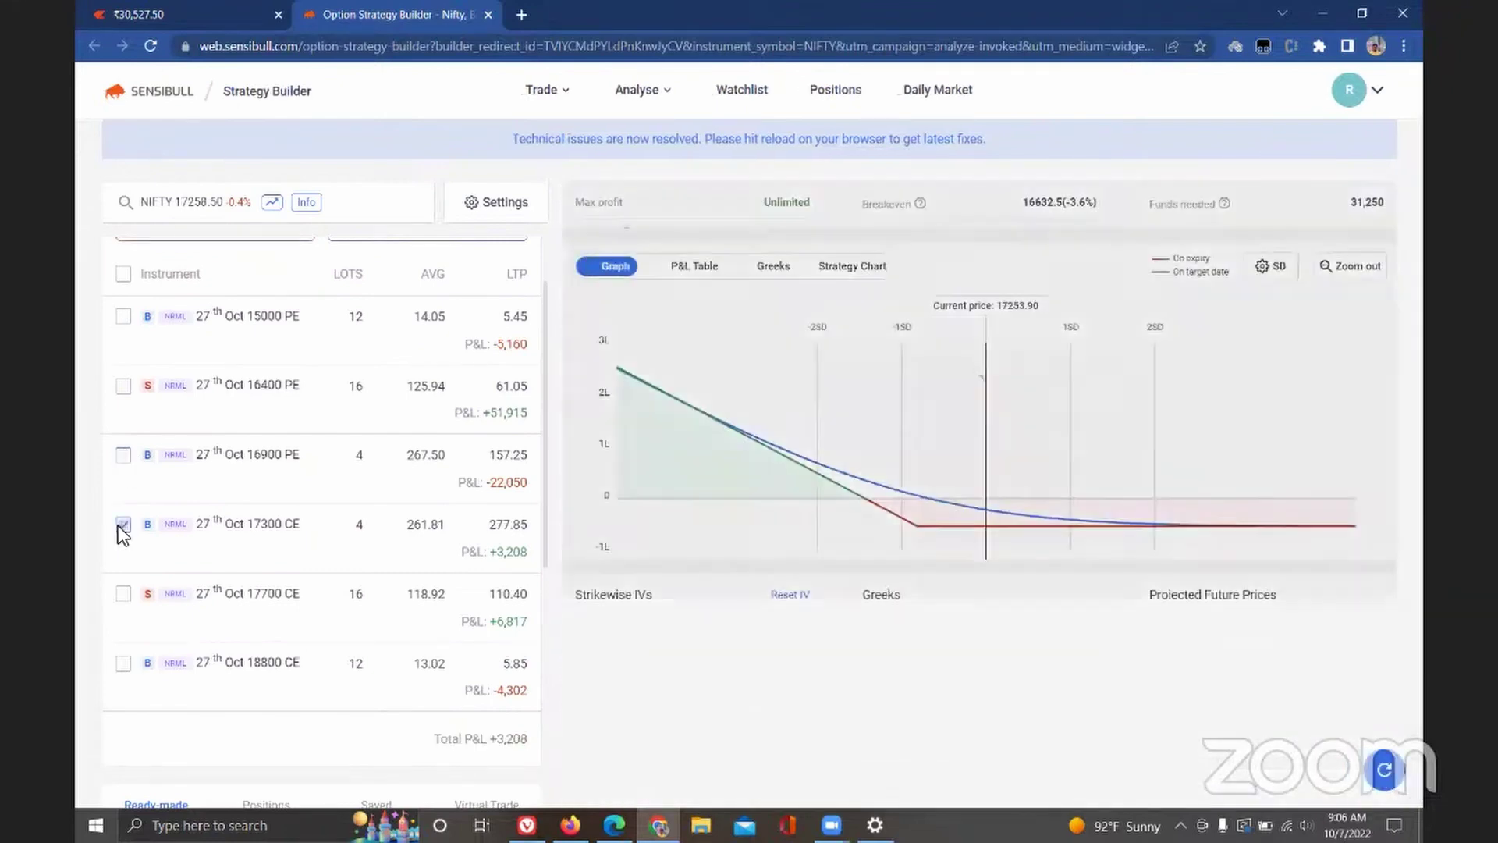
pyautogui.click(123, 594)
# Include the 18800 CE leg so all three call legs are plotted
pyautogui.click(123, 663)
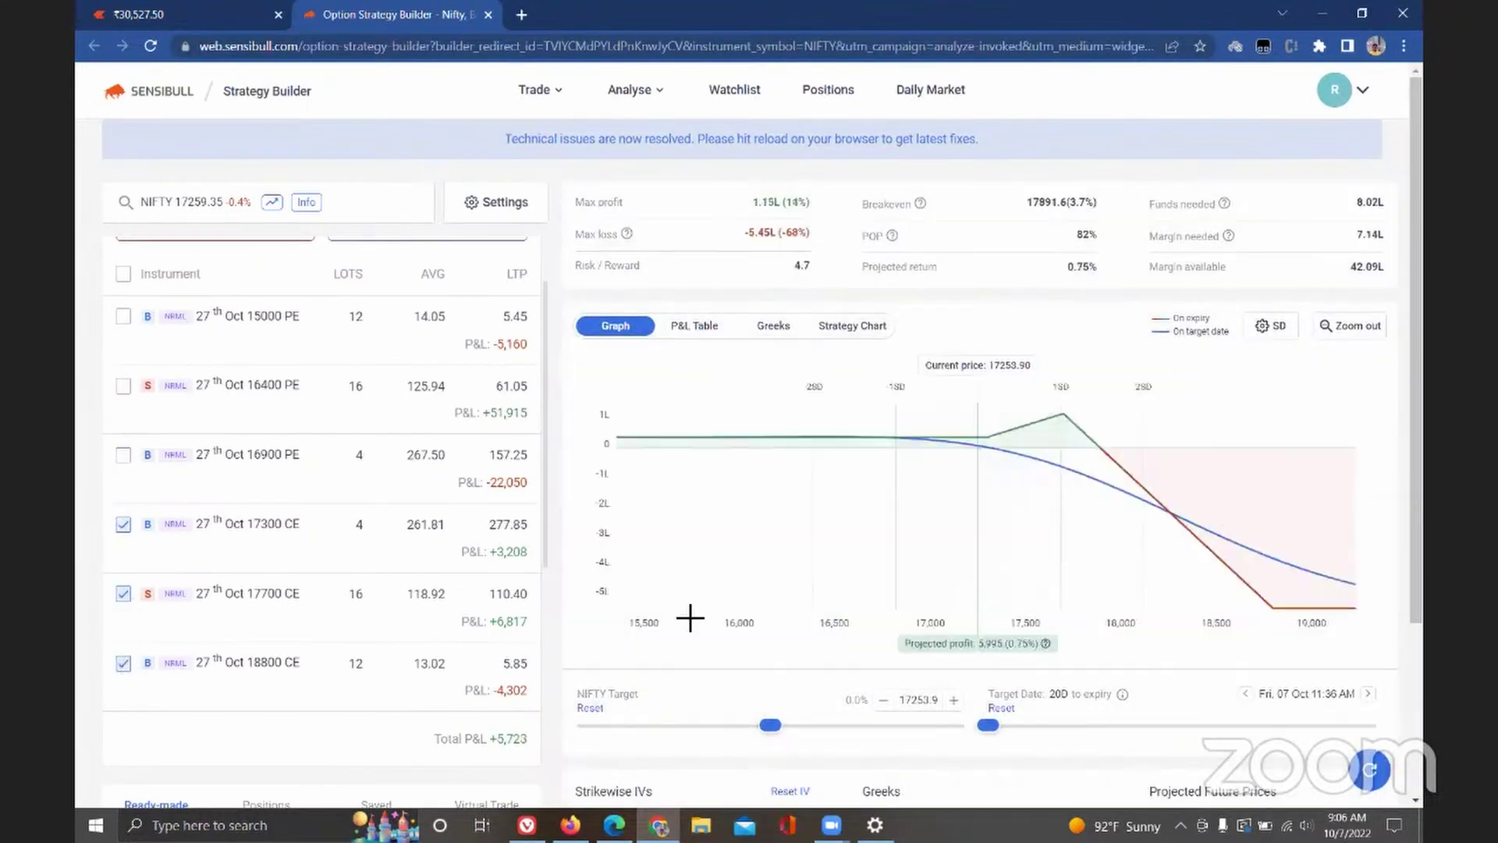
pyautogui.moveTo(896, 521)
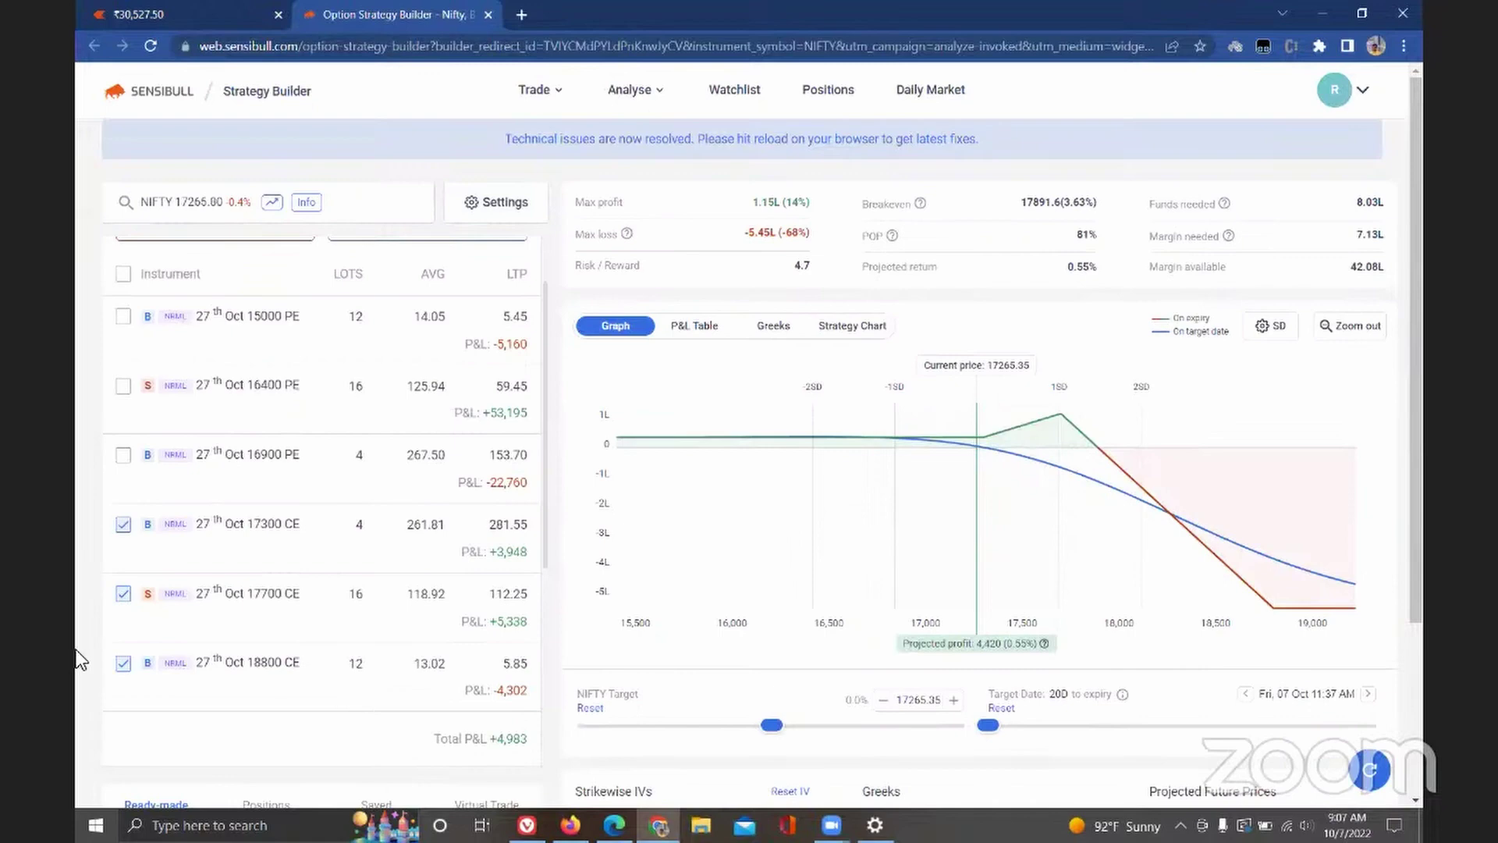
# Select all six NIFTY legs via the Instrument header checkbox
pyautogui.click(123, 274)
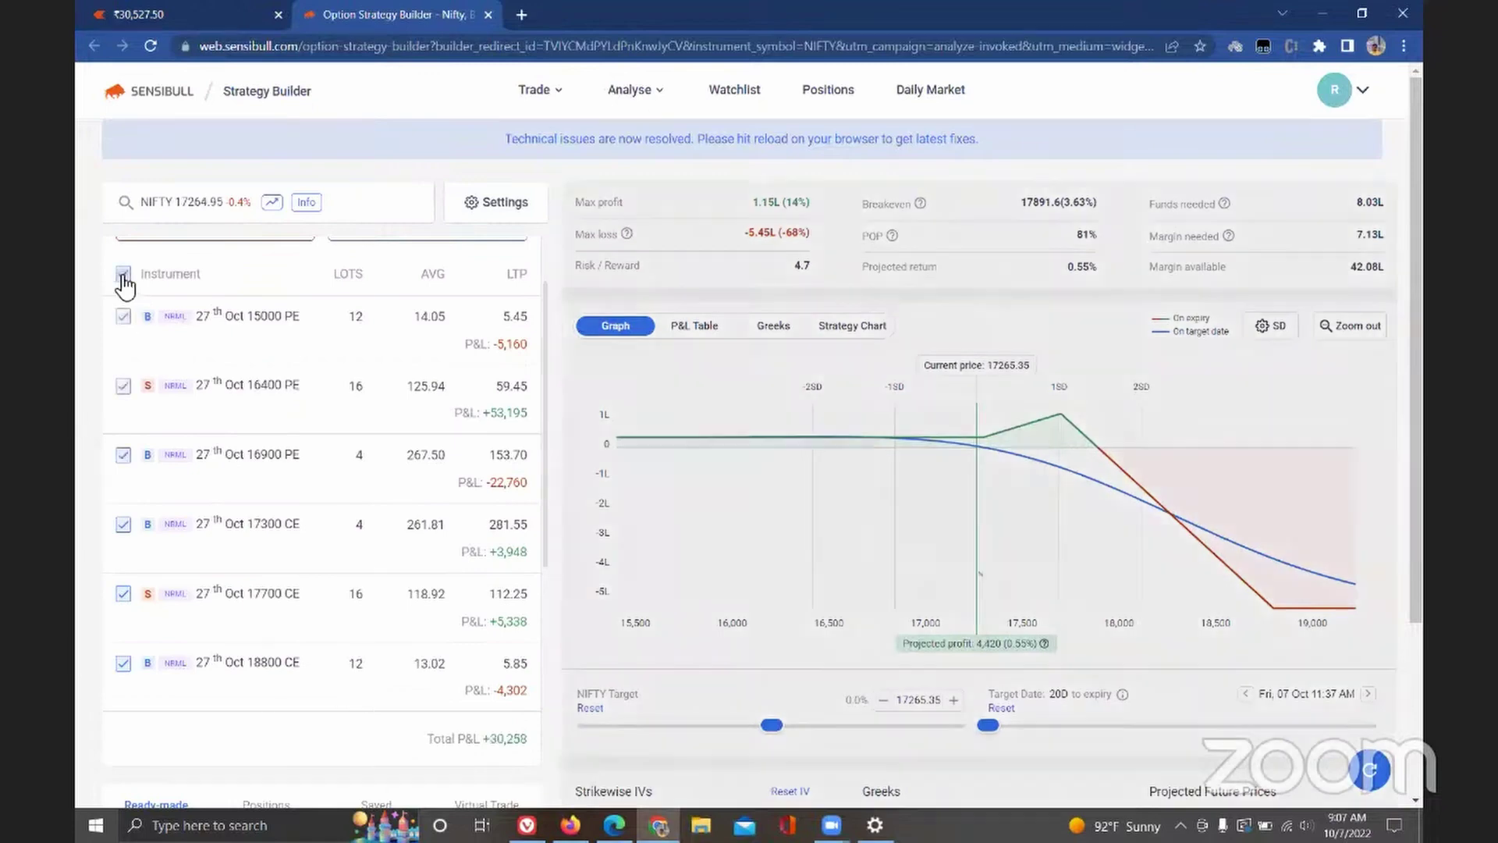